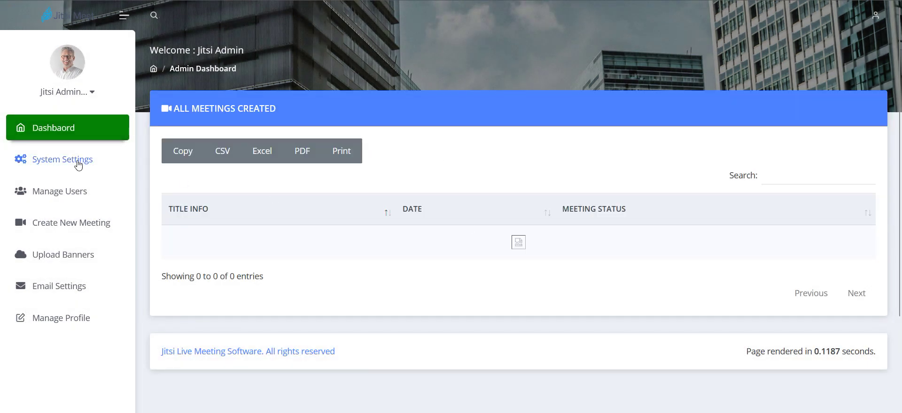
Open the system settings and review the general fields, including the system name, system title, contact details and timezone.
left_click(119, 167)
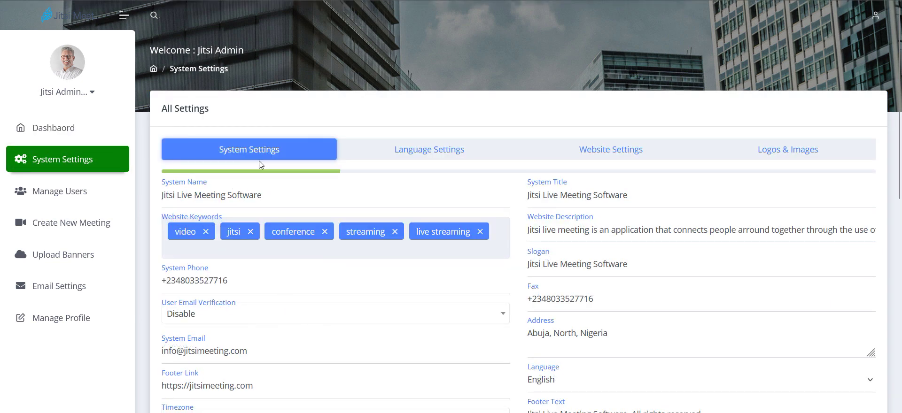
left_click_drag(664, 203, 487, 200)
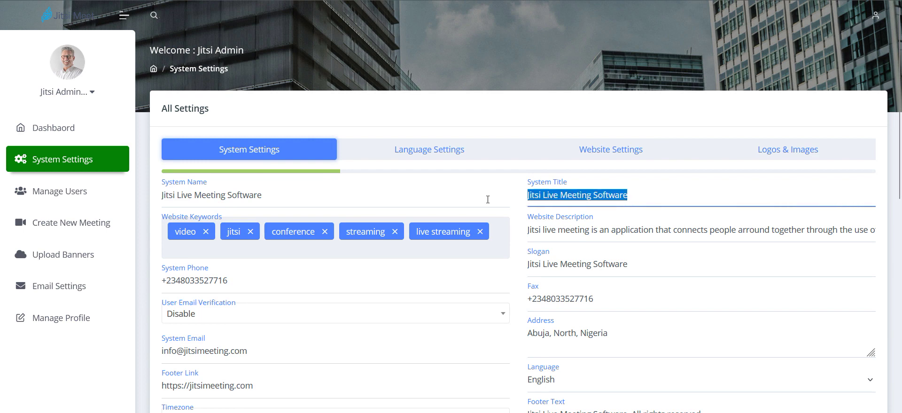
left_click_drag(324, 200, 158, 198)
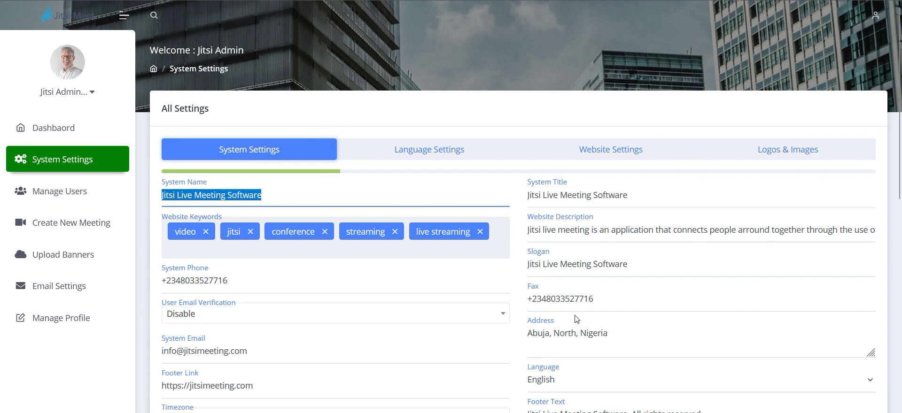
scroll(578, 314, "down", 1)
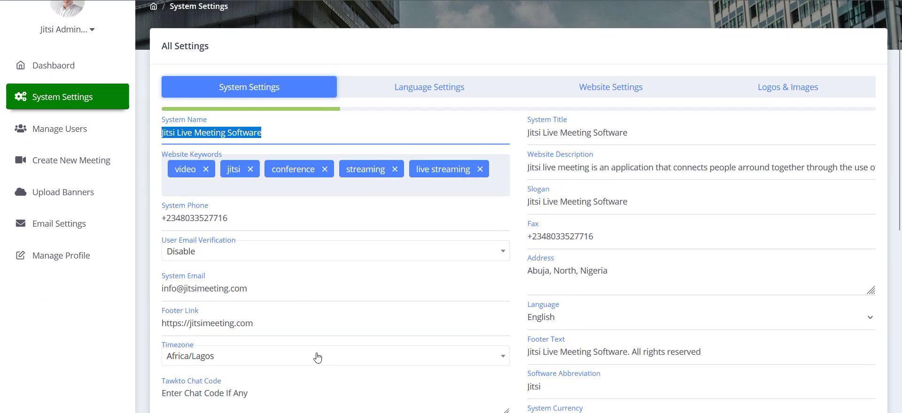
scroll(316, 354, "down", 5)
scroll(443, 336, "up", 6)
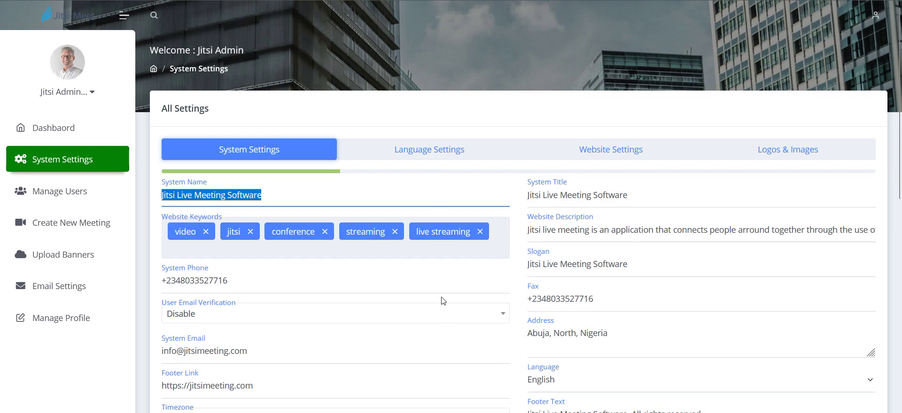
Review the language settings, including the list of languages and their translate and delete options.
left_click(439, 154)
scroll(410, 284, "down", 1)
scroll(410, 284, "down", 2)
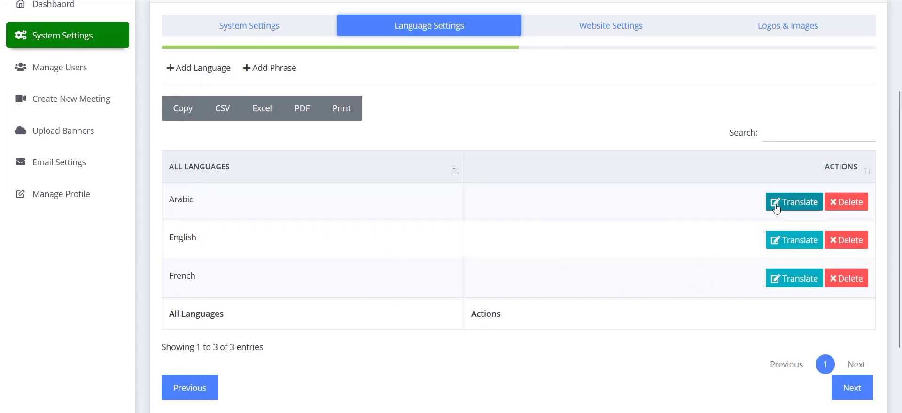
scroll(657, 261, "up", 2)
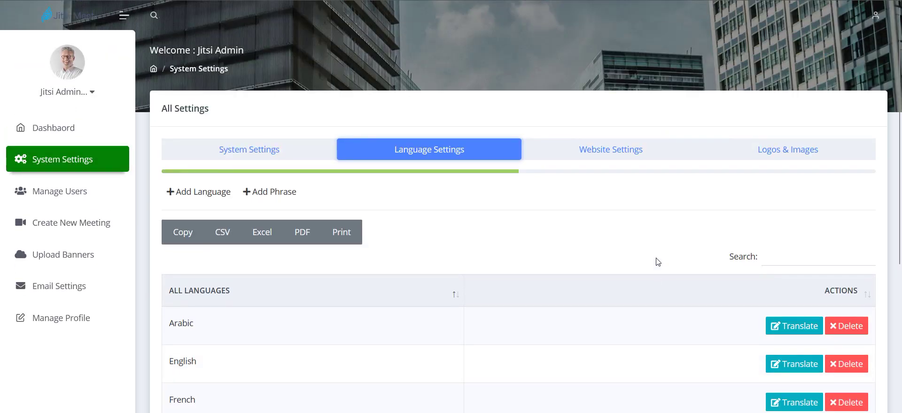
Review the website settings' cookie note, About Us and Privacy Policy texts, and the logo and favicon upload options.
left_click(609, 156)
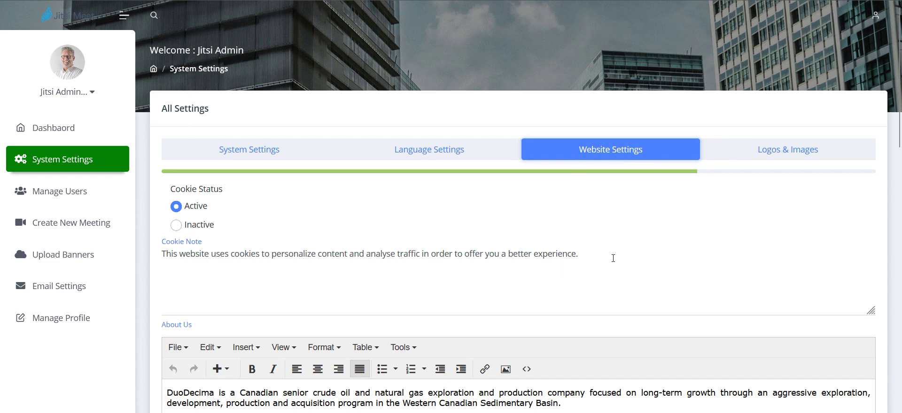
left_click_drag(614, 258, 147, 241)
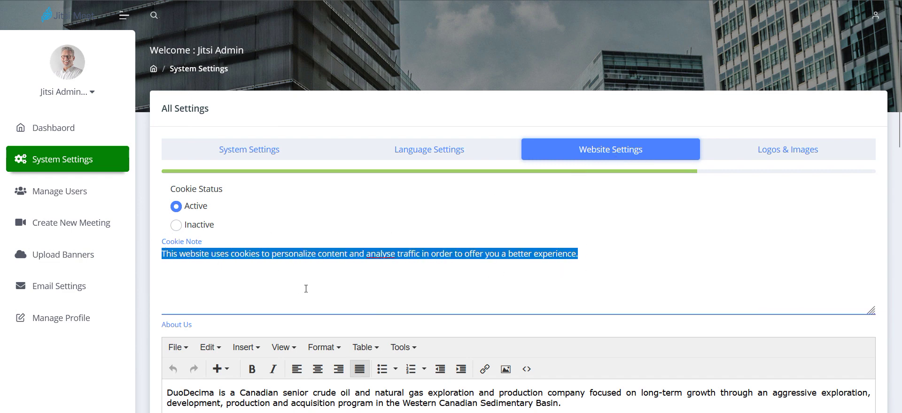
scroll(319, 291, "down", 1)
left_click_drag(579, 192, 162, 191)
scroll(316, 216, "down", 2)
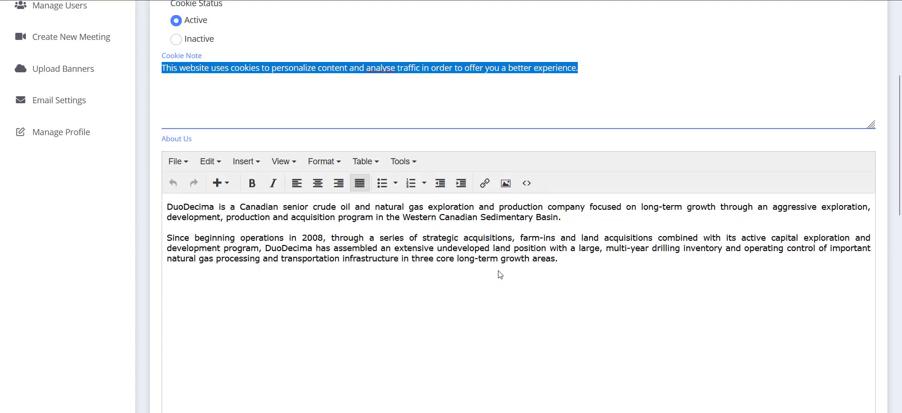
left_click_drag(582, 270, 57, 188)
scroll(371, 328, "down", 5)
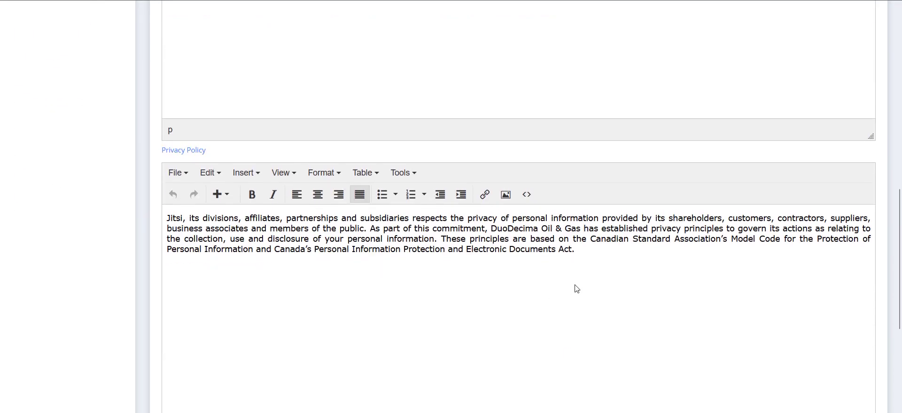
left_click_drag(600, 261, 170, 203)
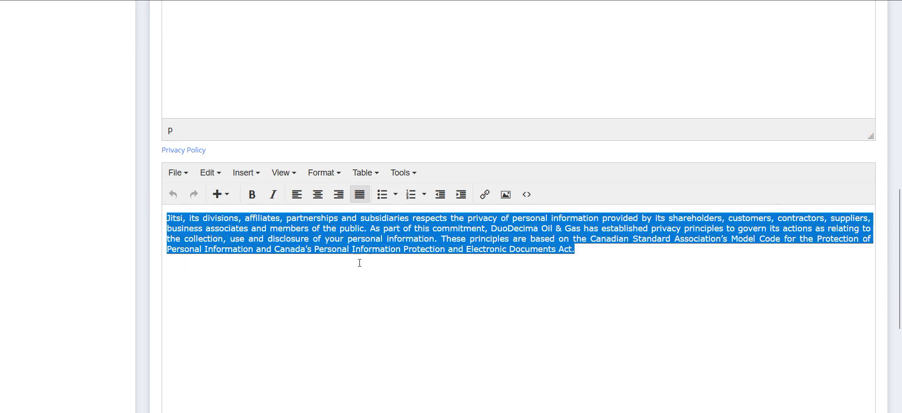
scroll(377, 255, "up", 7)
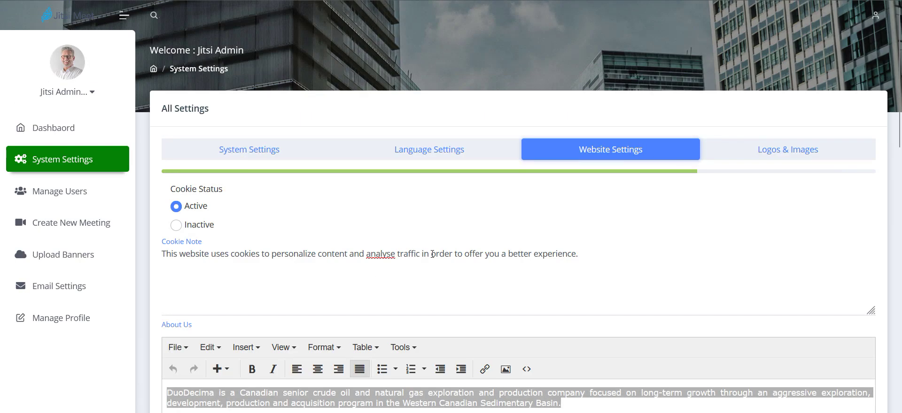
left_click(779, 163)
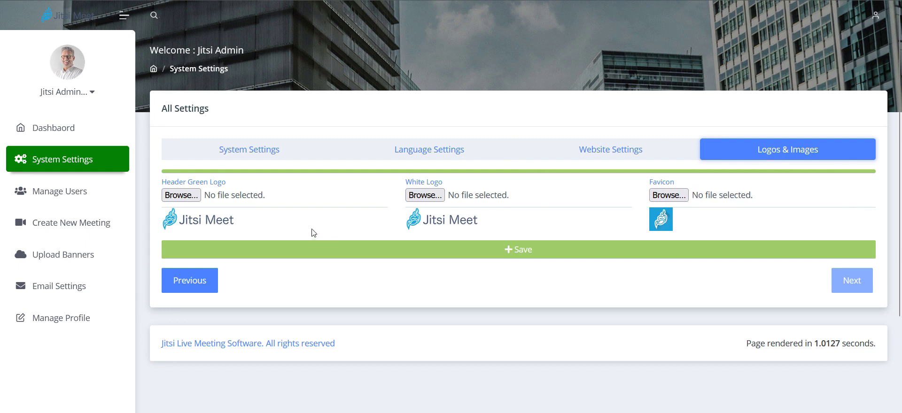
Open user management and examine the Add User form's fields and its options for sending login information.
left_click(71, 199)
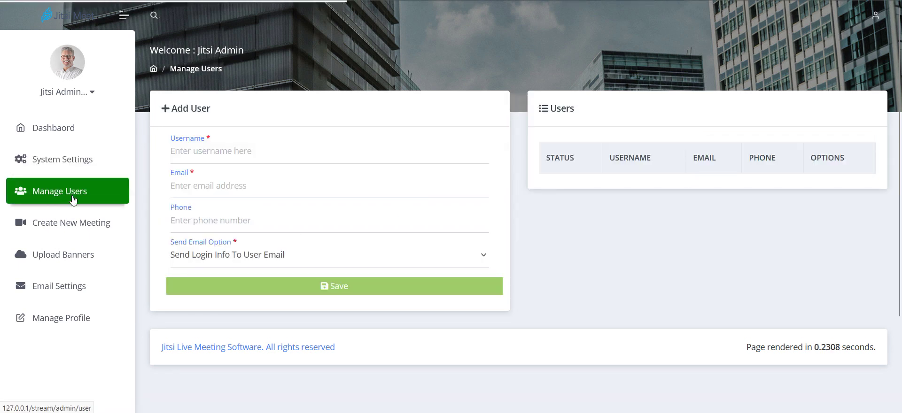
left_click(236, 151)
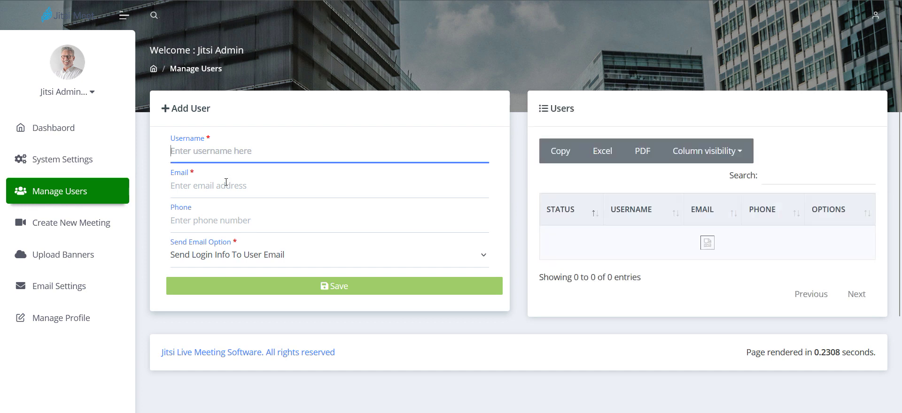
left_click(225, 183)
left_click(231, 261)
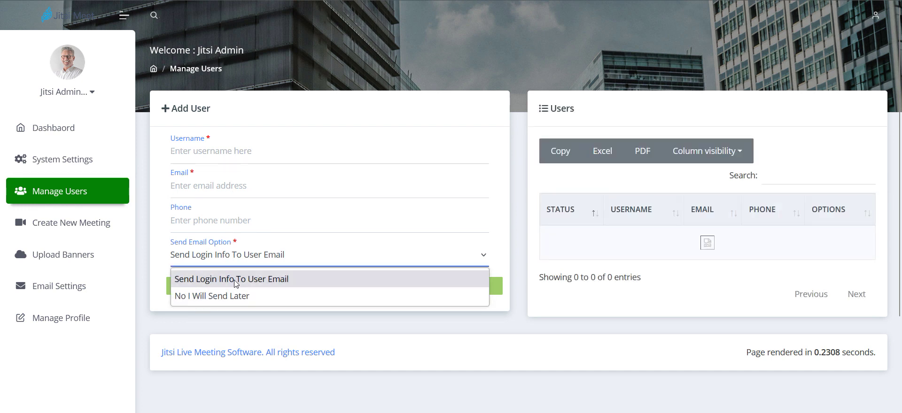
left_click(188, 278)
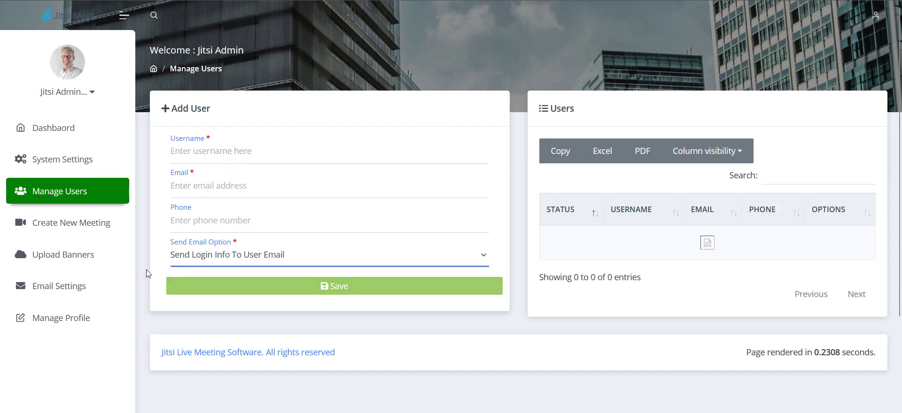
triple_click(175, 111)
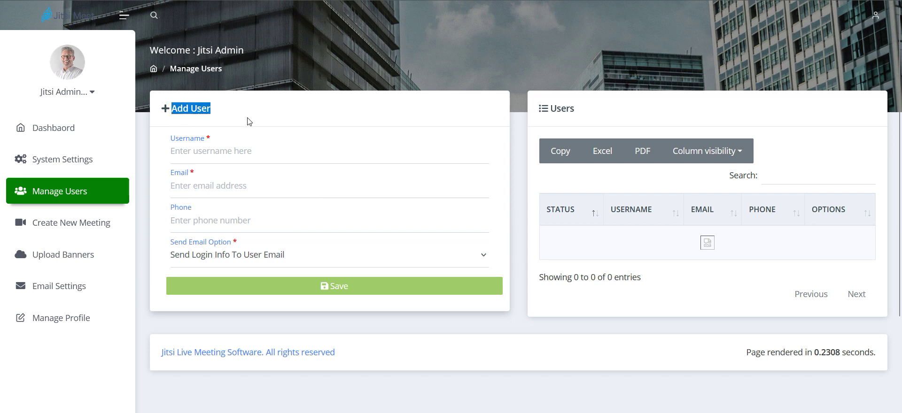
Look over the banner upload page and the SMTP fields in the email settings.
left_click(69, 261)
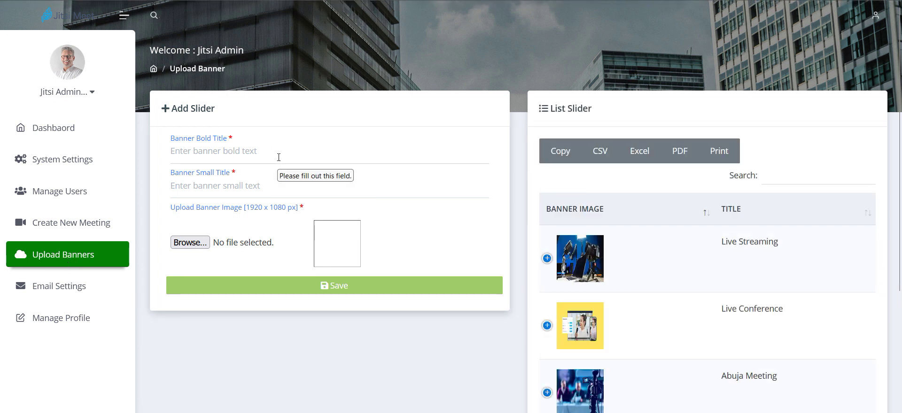
left_click(62, 292)
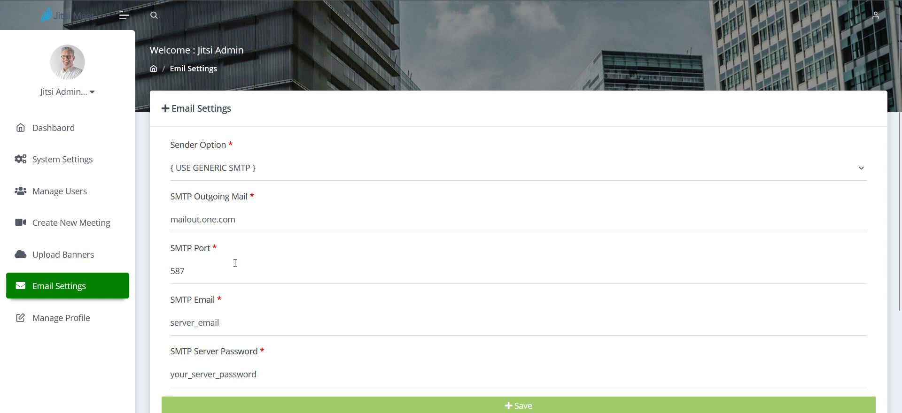
double_click(251, 329)
left_click_drag(280, 374, 164, 376)
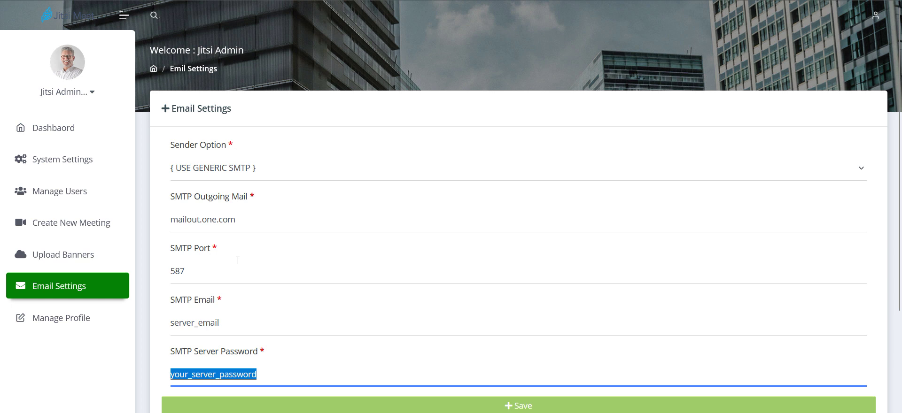
Fill in a new meeting with the title "Meeting with the clients" and copy that title into its description.
left_click(83, 230)
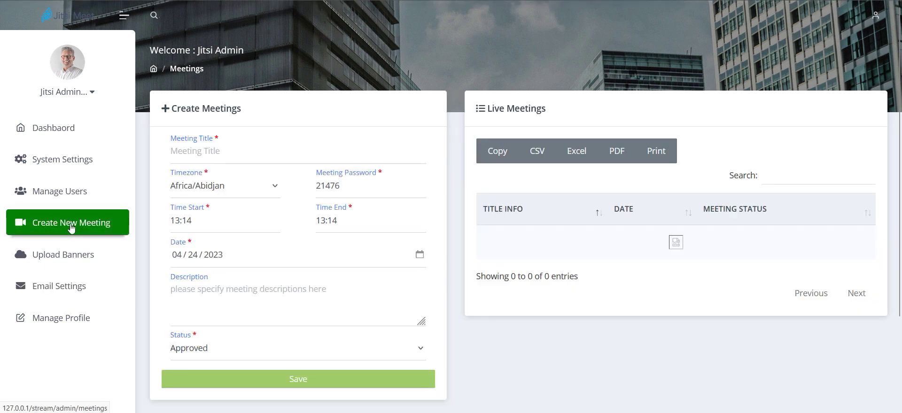
left_click(228, 151)
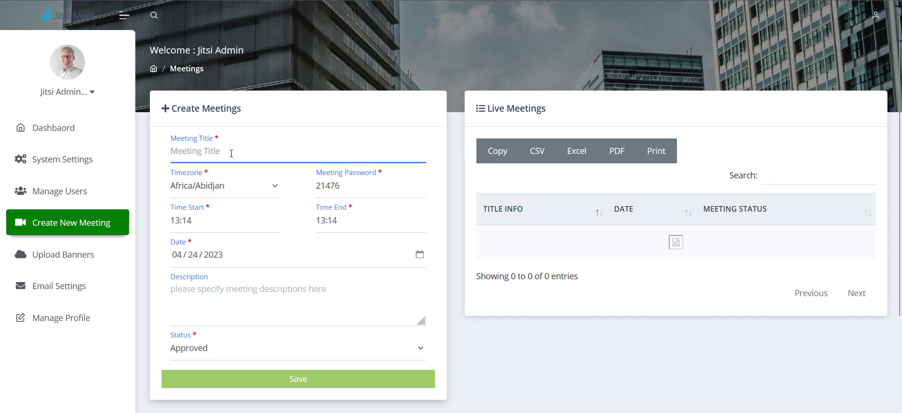
type("Meeting with the")
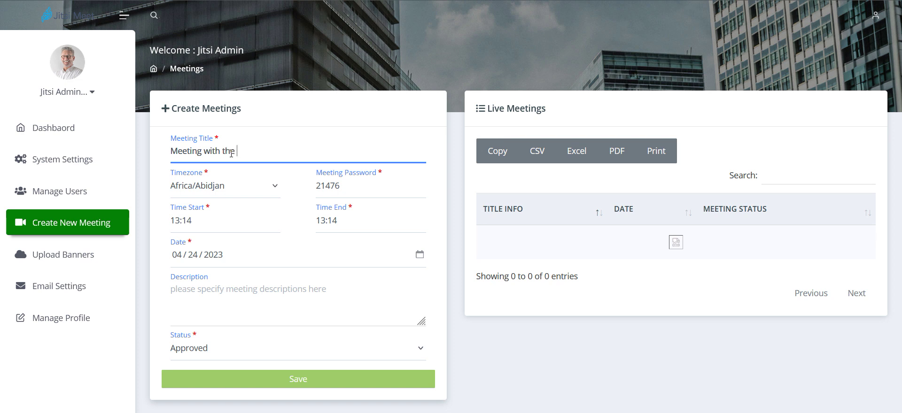
type("clients")
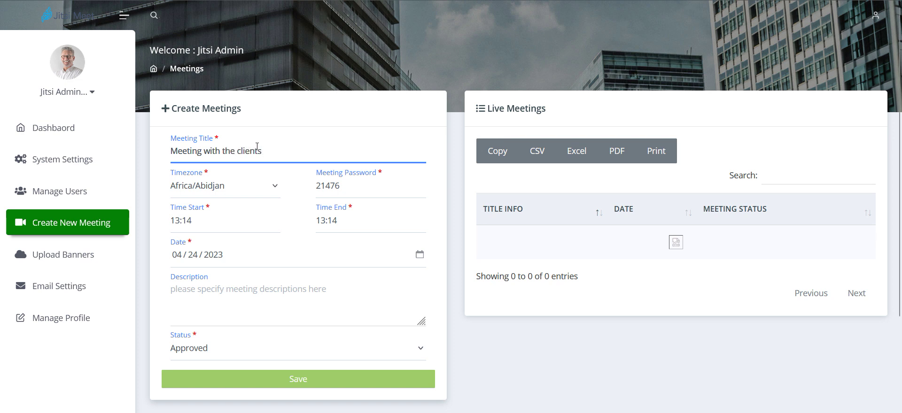
left_click_drag(261, 152, 122, 151)
key("ctrl+c")
left_click(236, 292)
key("ctrl+v")
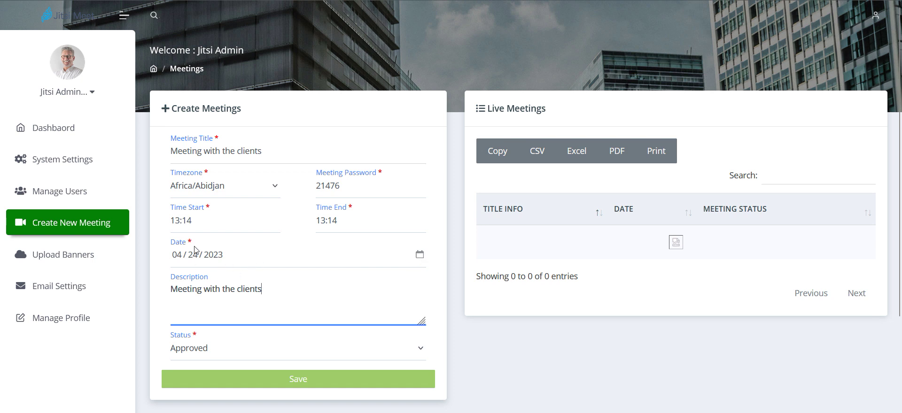
Set the meeting's start time to 12:30 and end time to 01:30, and save the meeting.
left_click(224, 222)
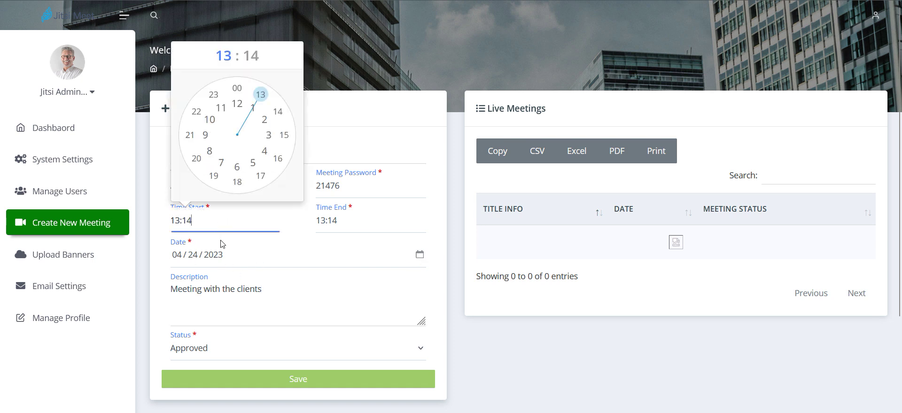
left_click(245, 110)
left_click(237, 179)
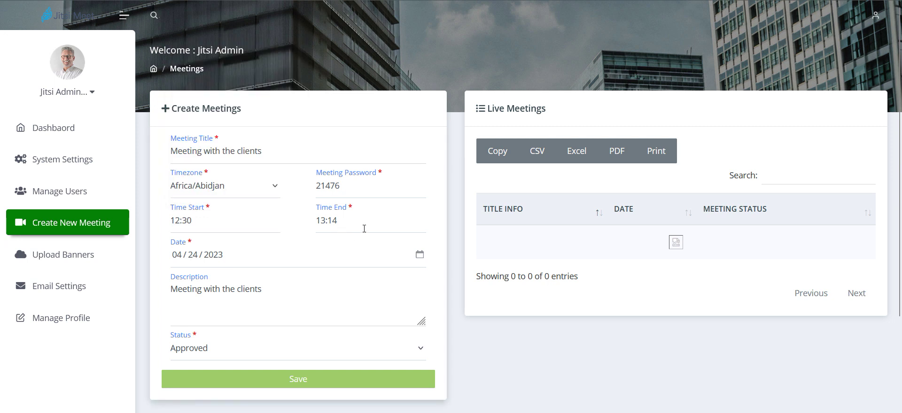
left_click(368, 214)
left_click(398, 108)
left_click(382, 180)
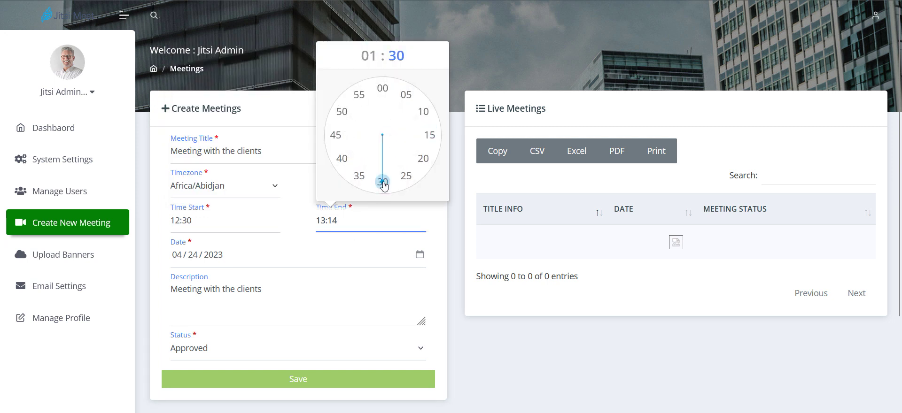
scroll(517, 273, "down", 3)
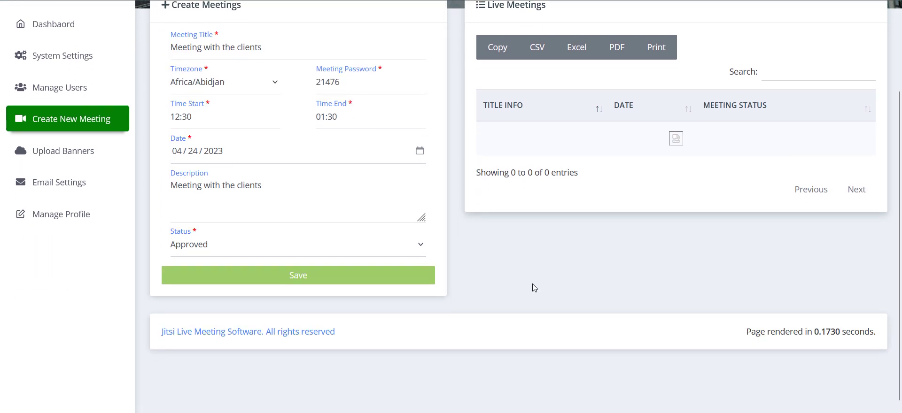
left_click(326, 266)
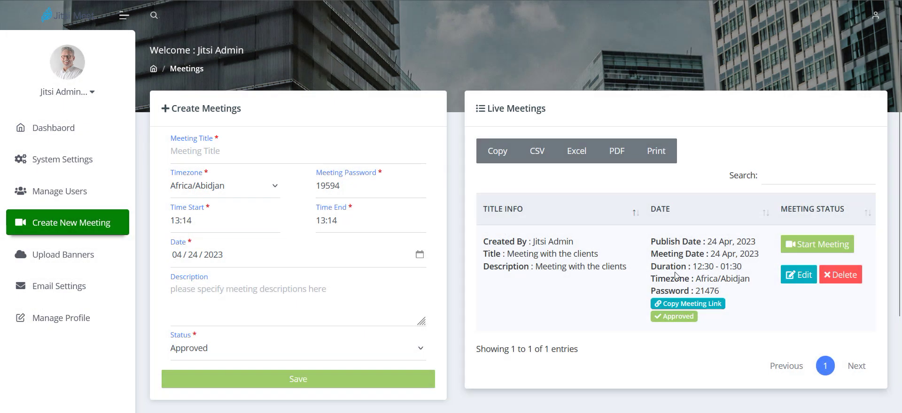
Check the created meeting's details and its live meeting page, and return to the meetings list.
left_click_drag(693, 266, 763, 258)
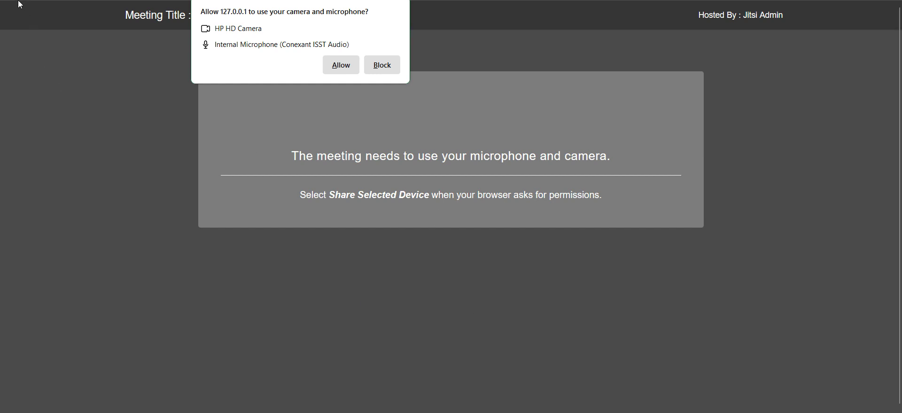
key("alt+Left")
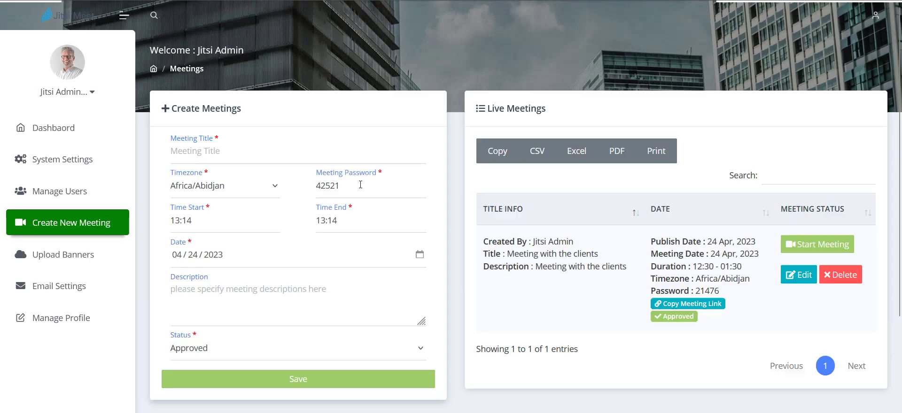
scroll(688, 256, "down", 2)
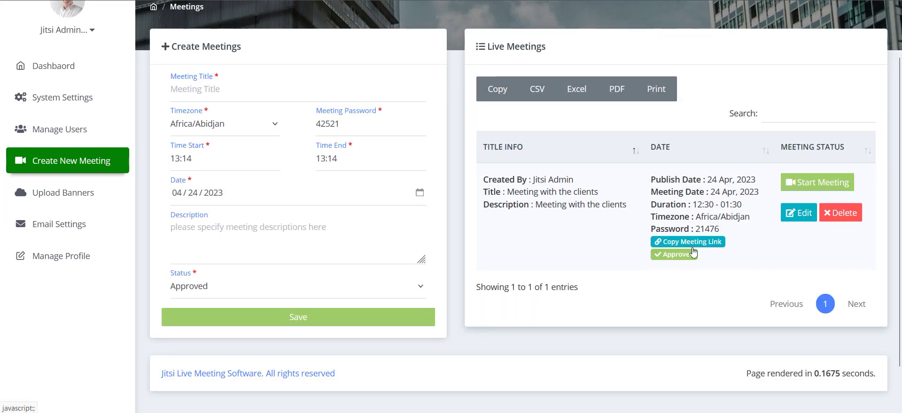
Copy the meeting link of "Meeting with the clients" and paste it as the address in a private Firefox window.
left_click(702, 242)
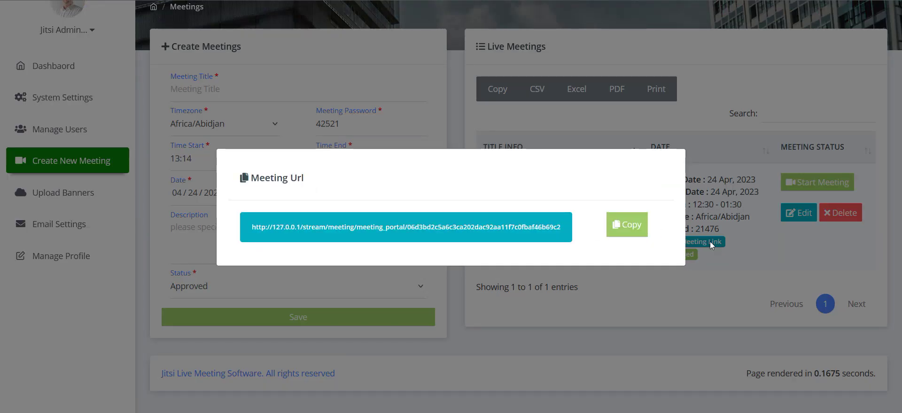
left_click(638, 230)
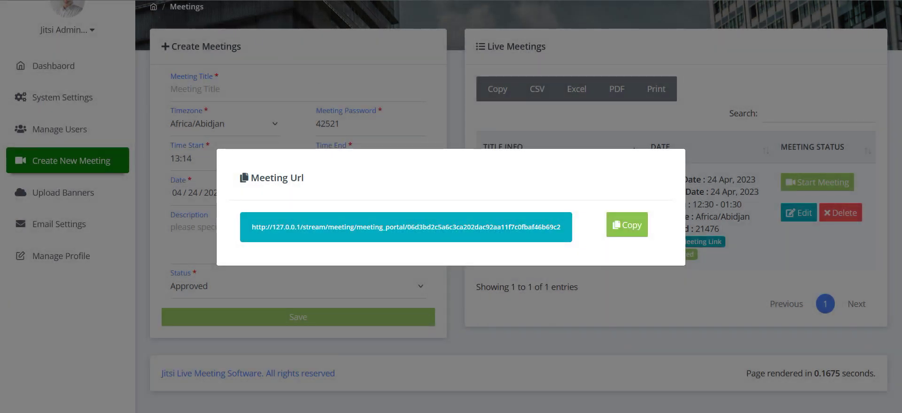
left_click(308, 98)
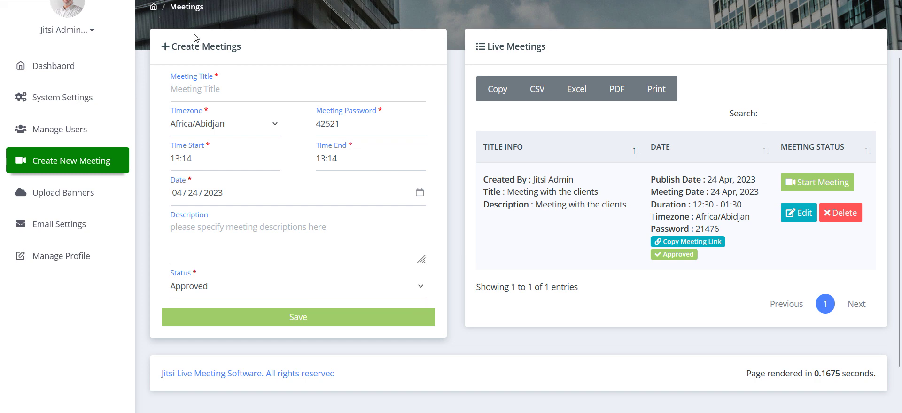
key("ctrl+t")
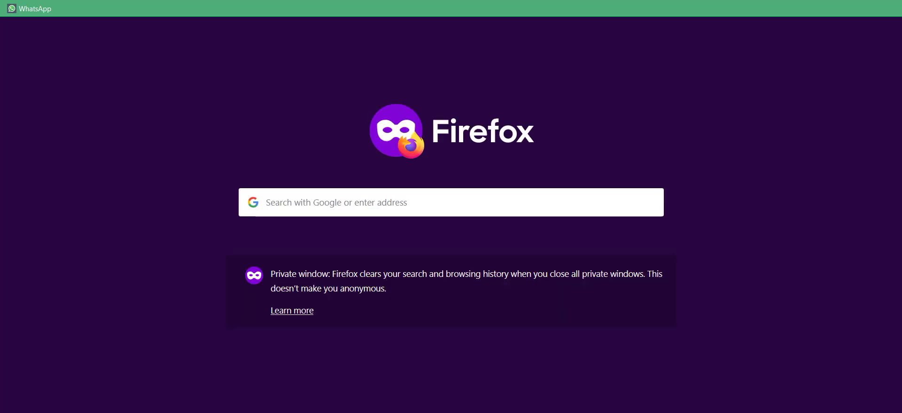
key("ctrl+v")
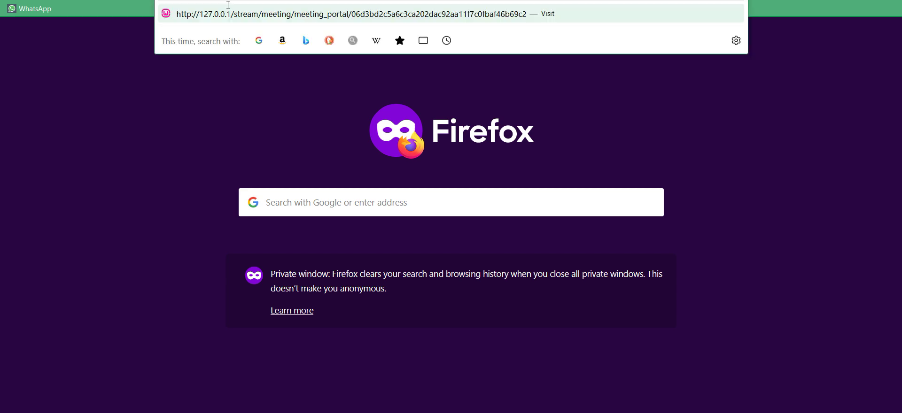
Copy the meeting link once more, open it in the private Firefox window and look over the guest page's meeting details.
key("alt+Tab")
left_click(682, 243)
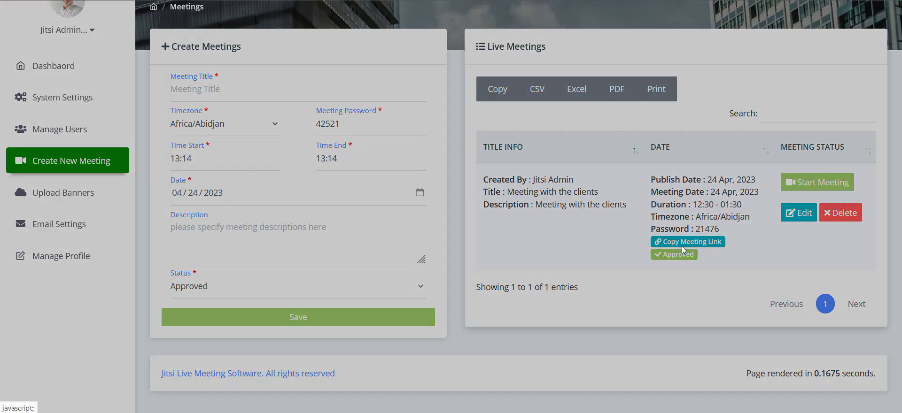
left_click(634, 237)
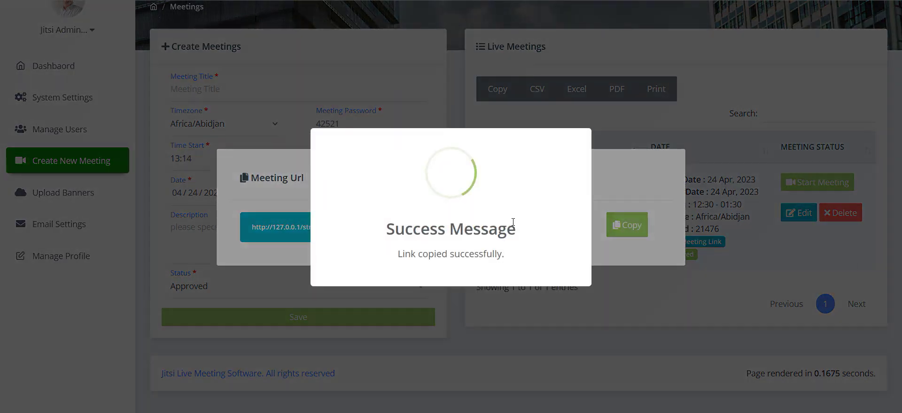
key("alt+Tab")
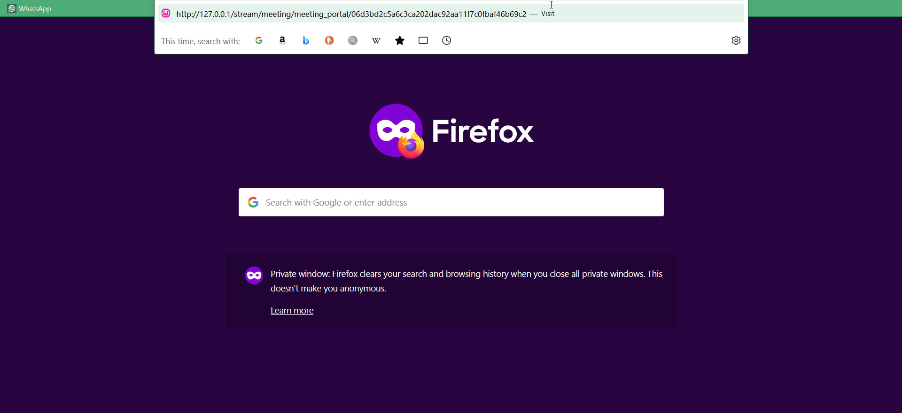
key("Return")
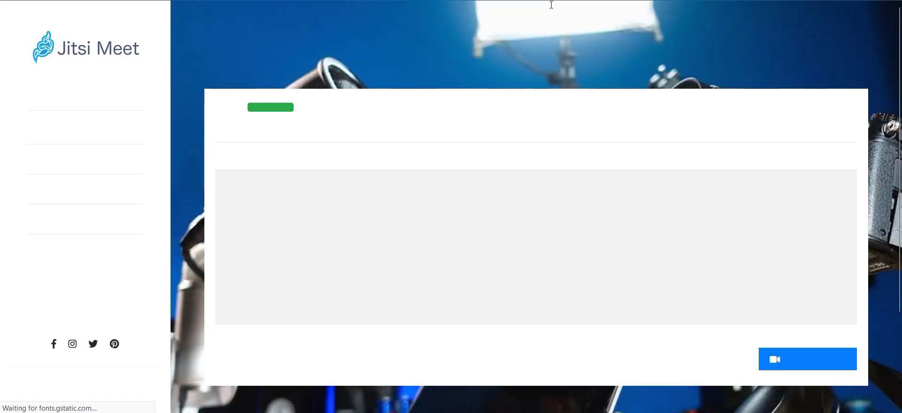
scroll(415, 254, "down", 1)
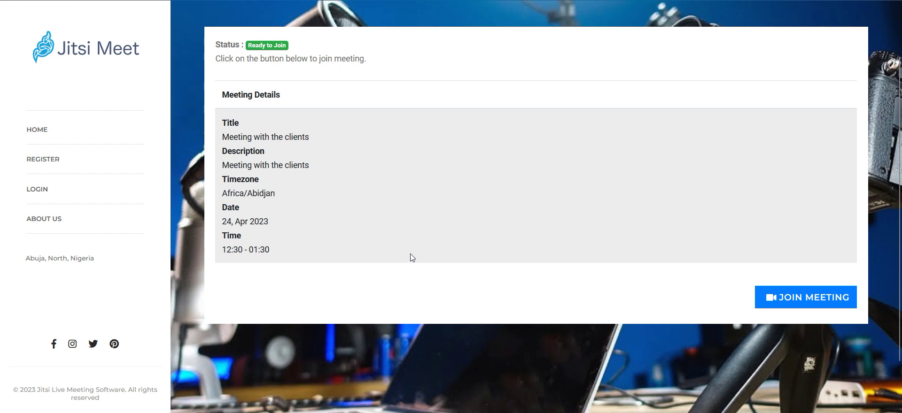
scroll(410, 254, "up", 1)
scroll(410, 255, "down", 1)
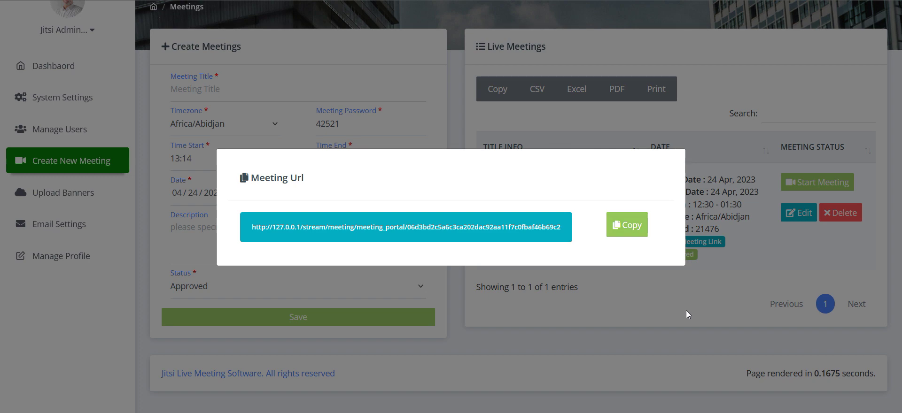
Edit "Meeting with the clients" in the admin's meetings list, set its date to 04/23/2023 and save it.
left_click(686, 312)
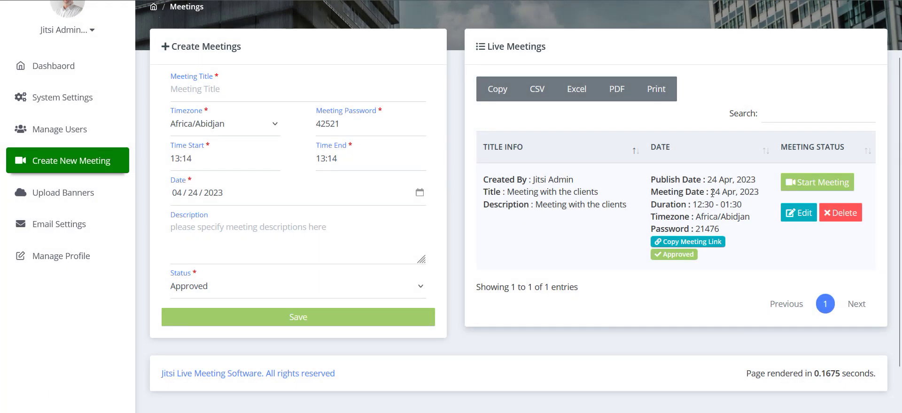
left_click(798, 213)
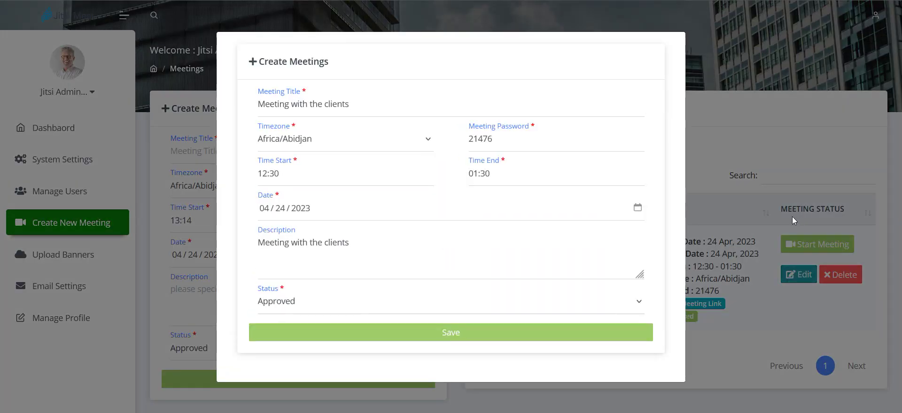
left_click(637, 208)
left_click(279, 331)
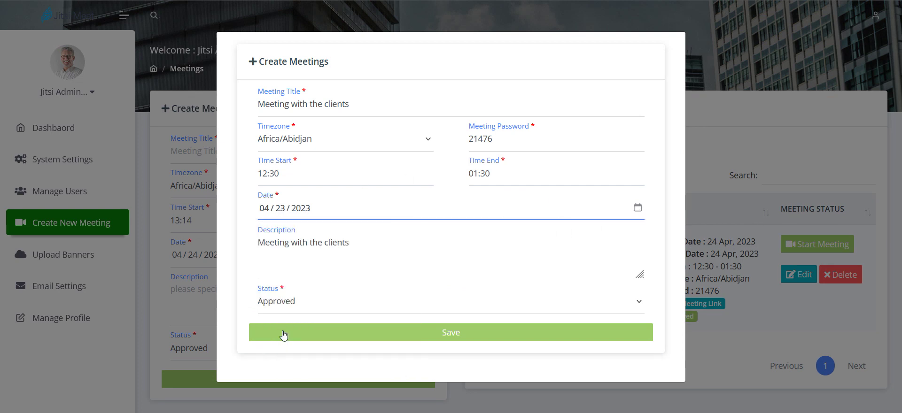
left_click(467, 341)
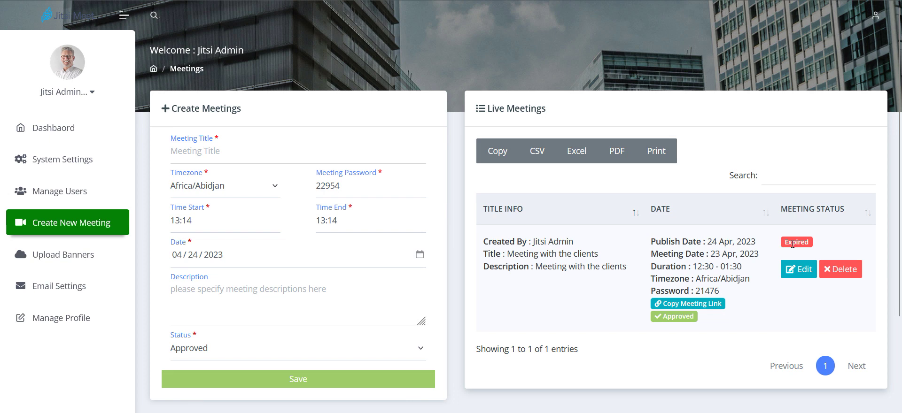
Reload the guest meeting page in the private window to check the meeting's status for the past date.
left_click(244, 0)
left_click(413, 2)
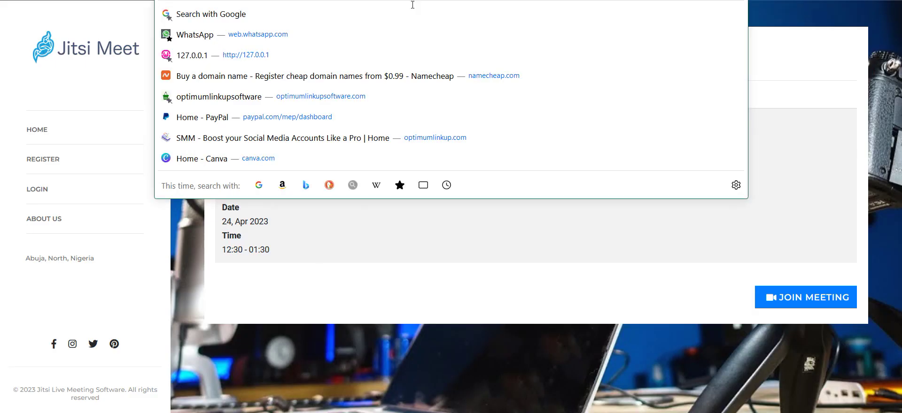
key("Return")
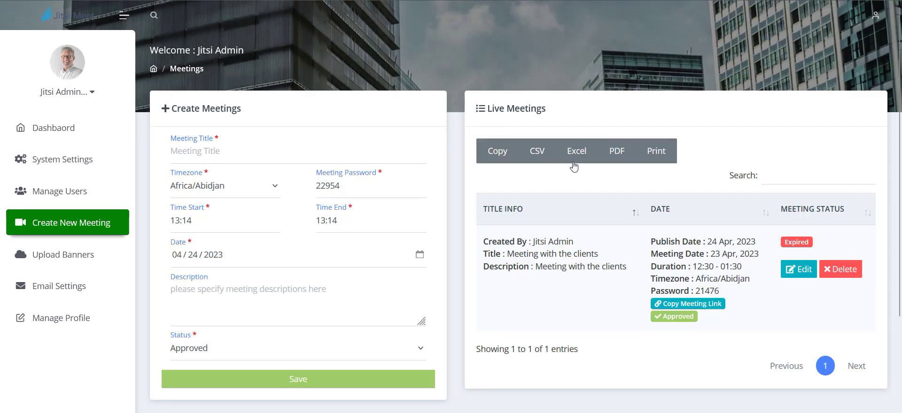
Edit the client meeting in the admin's meetings list, set its date to 04/25/2023 and save it.
left_click(796, 269)
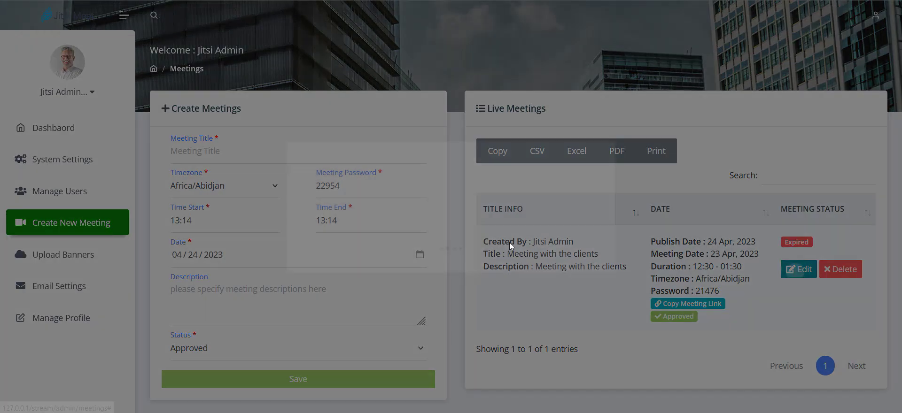
left_click(637, 208)
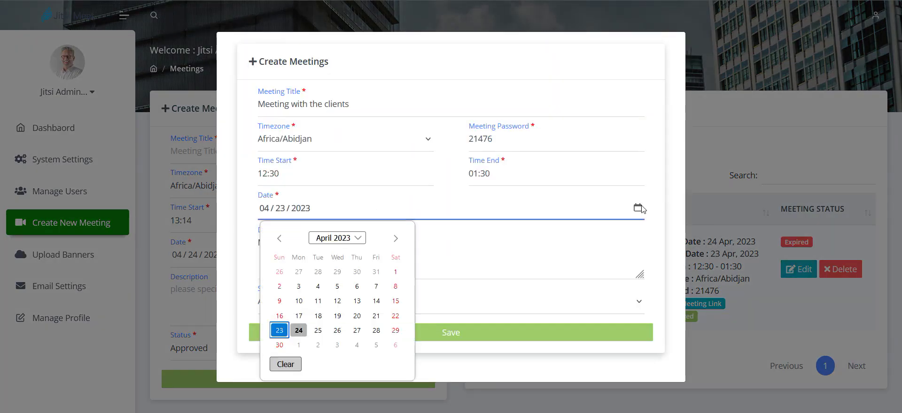
left_click(318, 330)
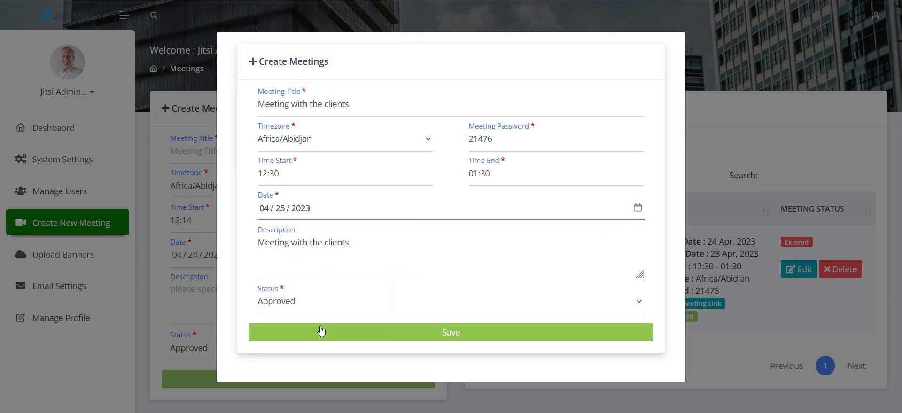
left_click(466, 337)
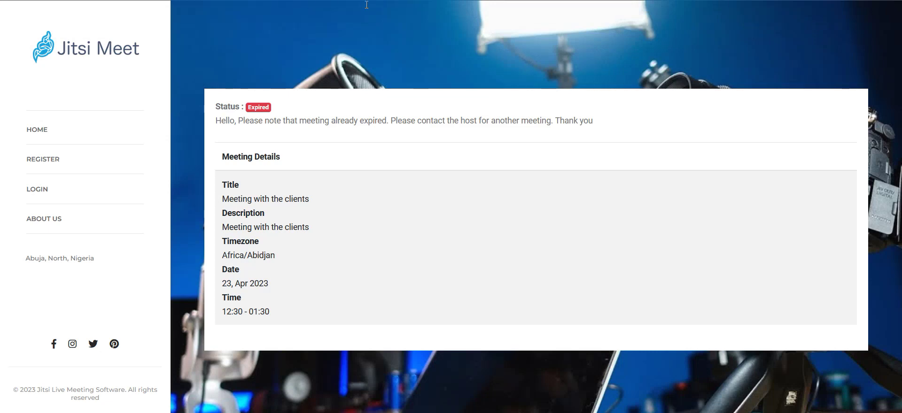
Reload the guest meeting page and check the status shown for the future meeting date.
left_click(366, 5)
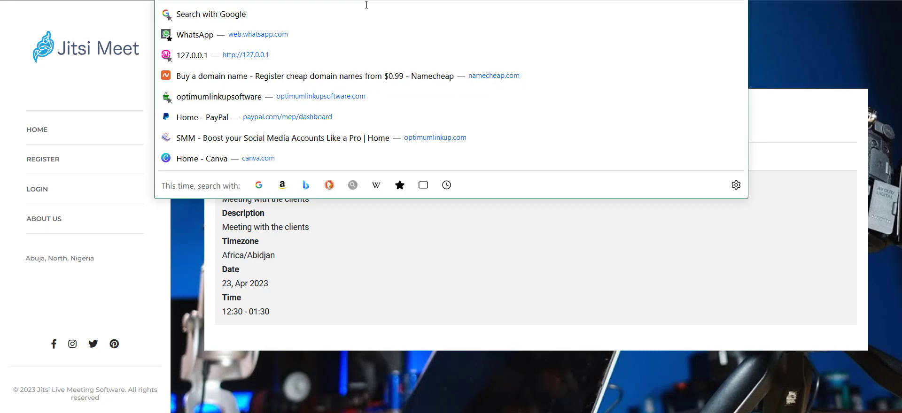
key("Return")
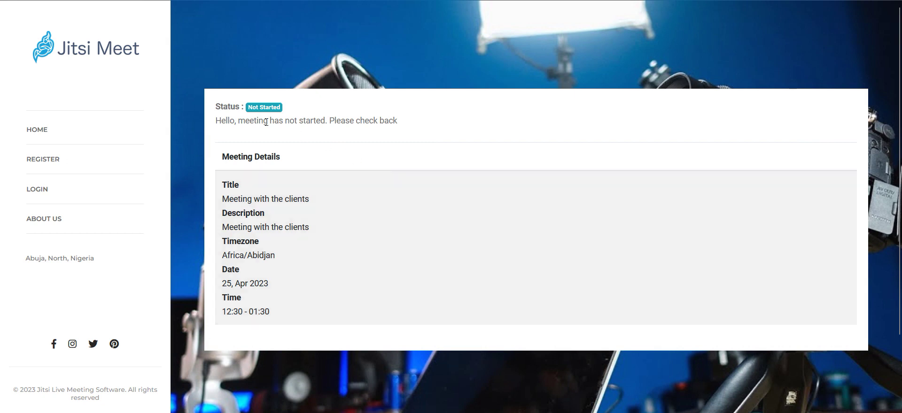
left_click_drag(248, 108, 274, 108)
Return to the admin's meetings list, set the client meeting's date to 04/24/2023 and save it.
left_click(437, 0)
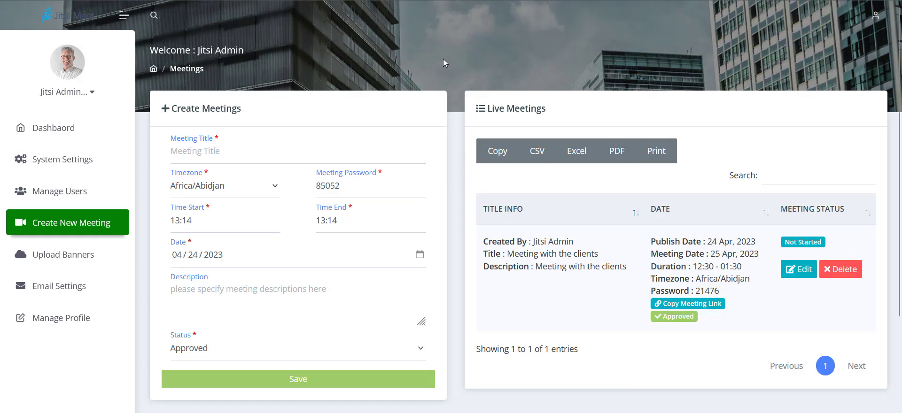
left_click(797, 269)
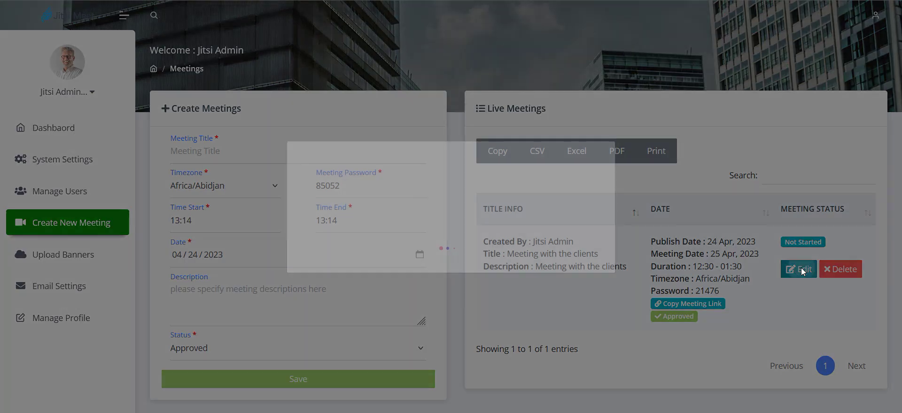
left_click(637, 207)
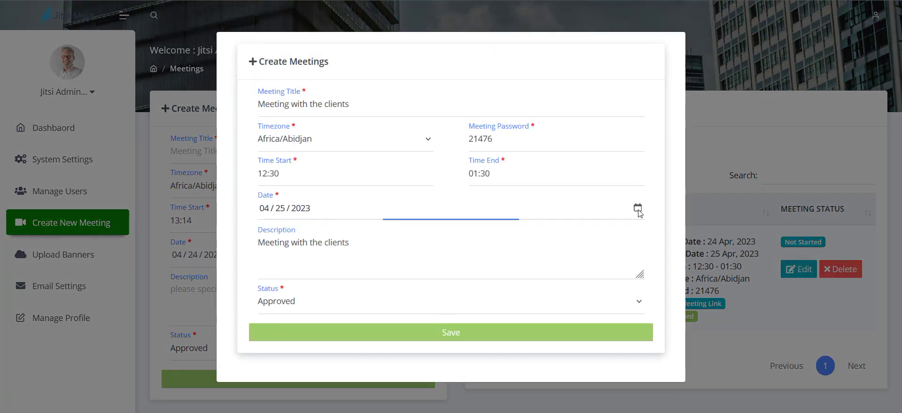
left_click(300, 334)
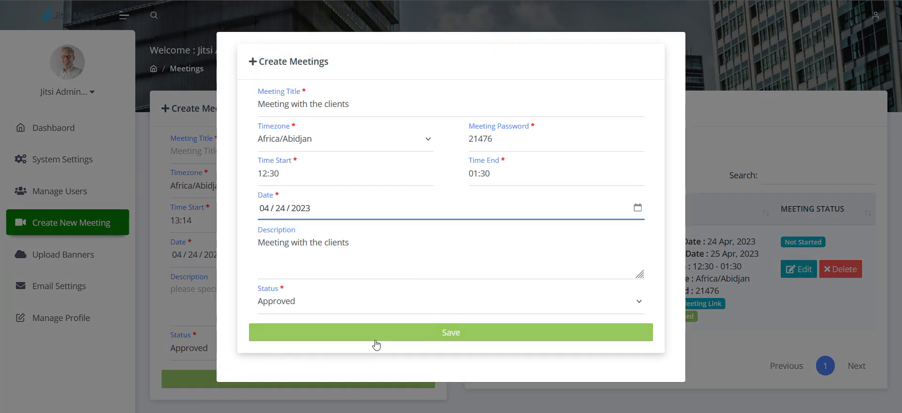
left_click(464, 341)
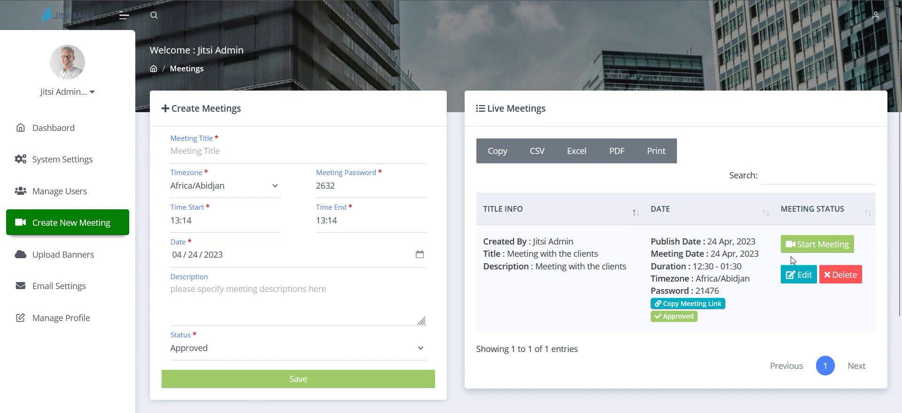
Go back to the guest meeting page and reload it to pick up the meeting's current date and status.
left_click(821, 248)
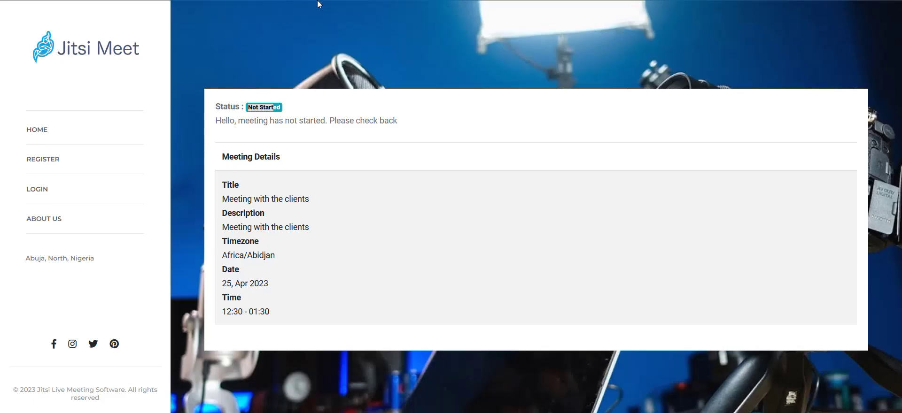
left_click(322, 4)
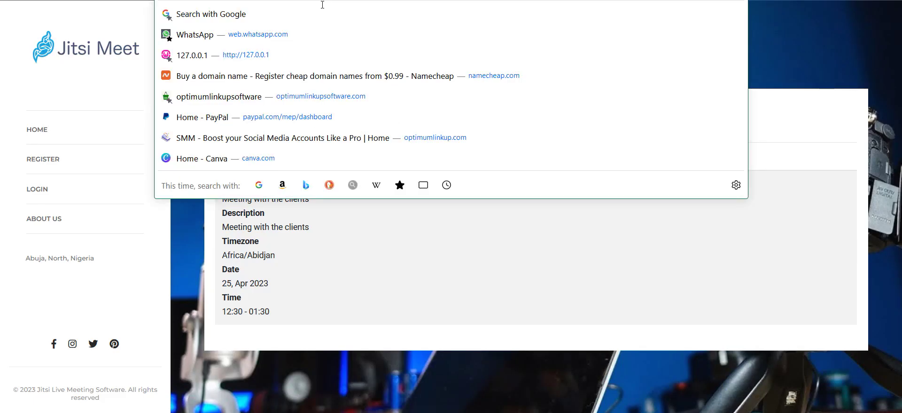
key("Return")
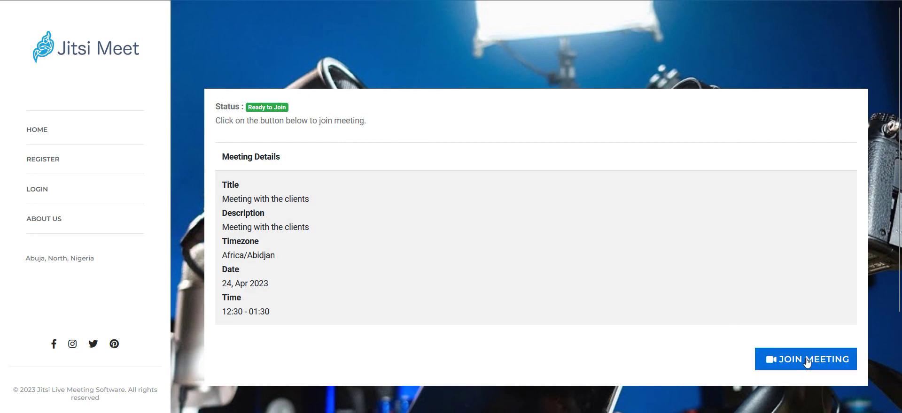
Join the meeting from the guest page and allow the browser to use the camera and microphone.
left_click(792, 361)
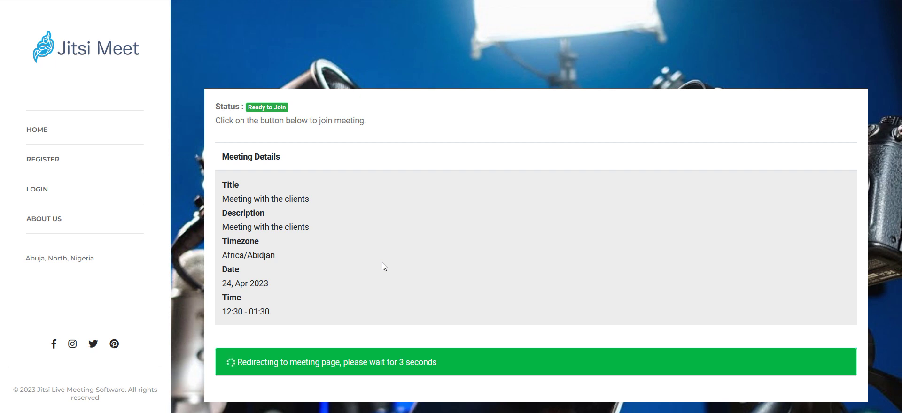
left_click_drag(437, 363, 322, 364)
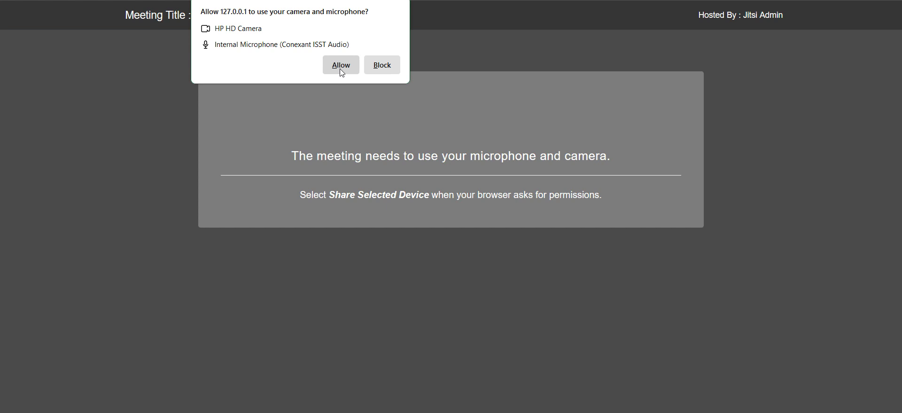
left_click(340, 66)
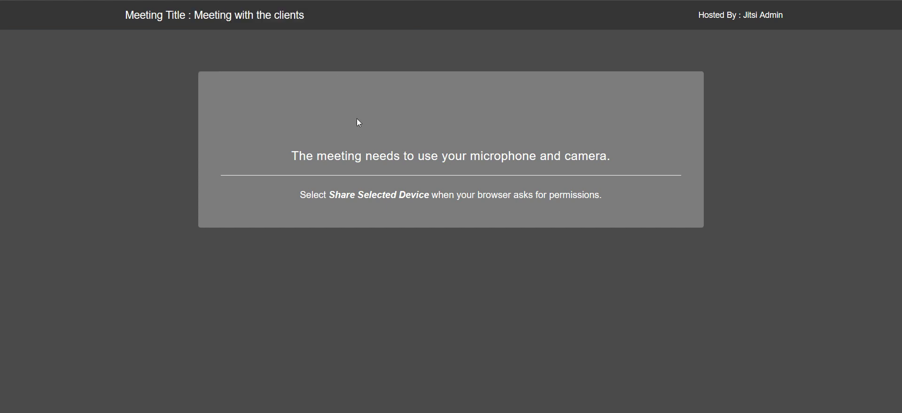